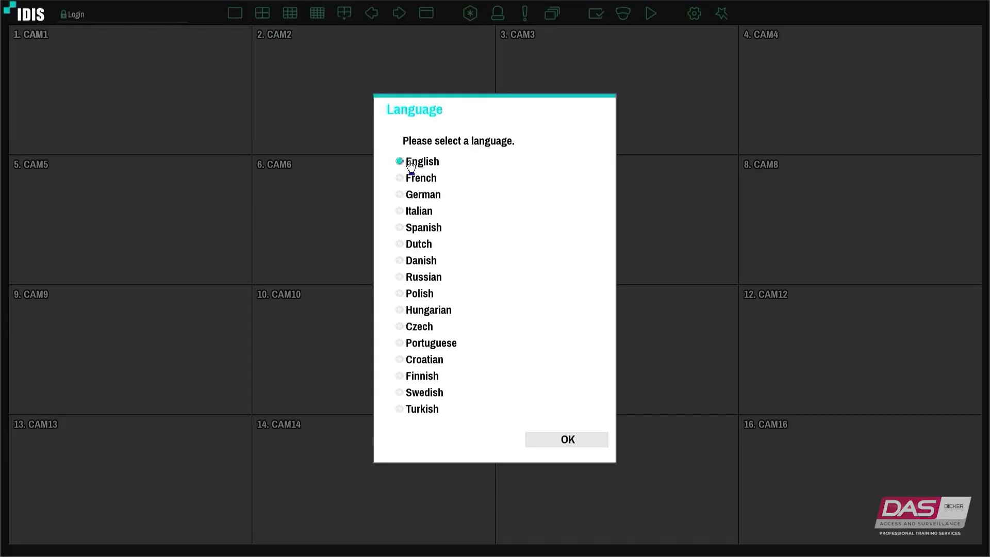
Confirm English as the system language to reach the Remote Access question
click(591, 447)
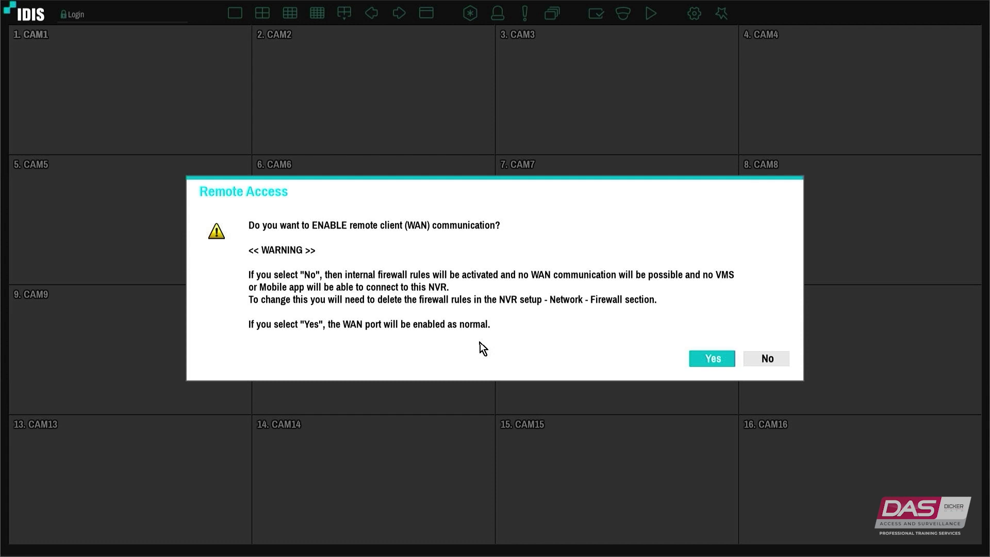
Enable remote client (WAN) access and enter the notification e-mail's user name
click(699, 360)
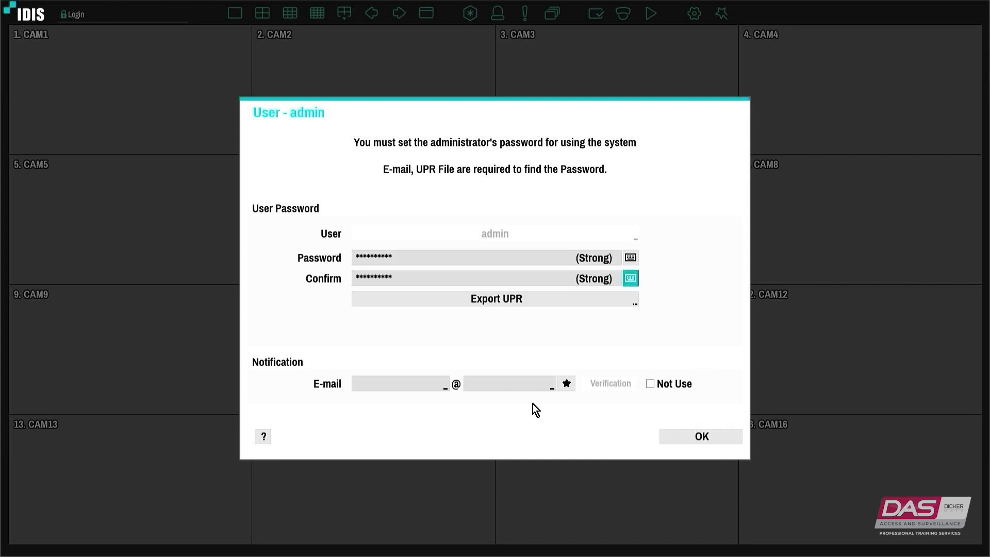
click(446, 391)
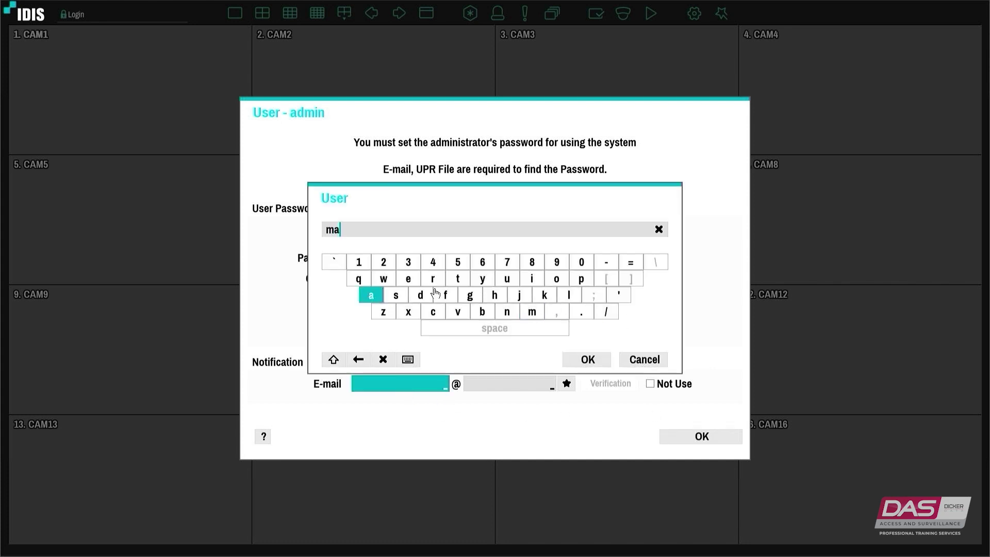
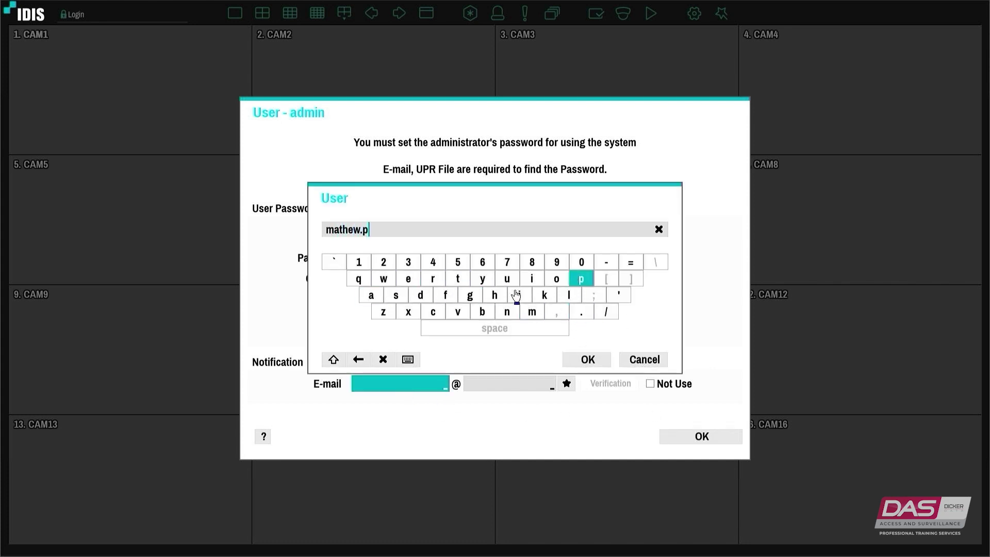
click(588, 359)
Enter the notification e-mail's domain, then tick Not Use for e-mail notification
click(521, 381)
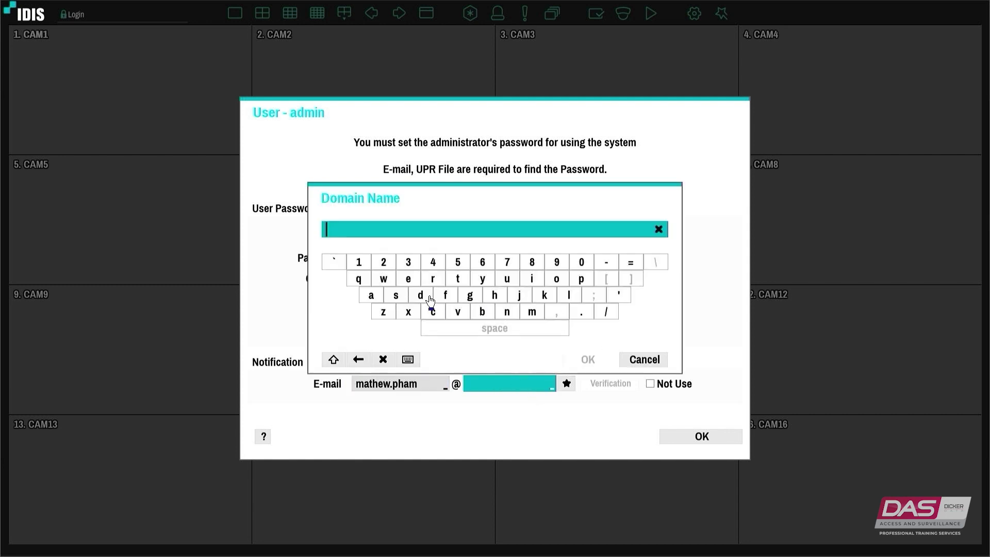
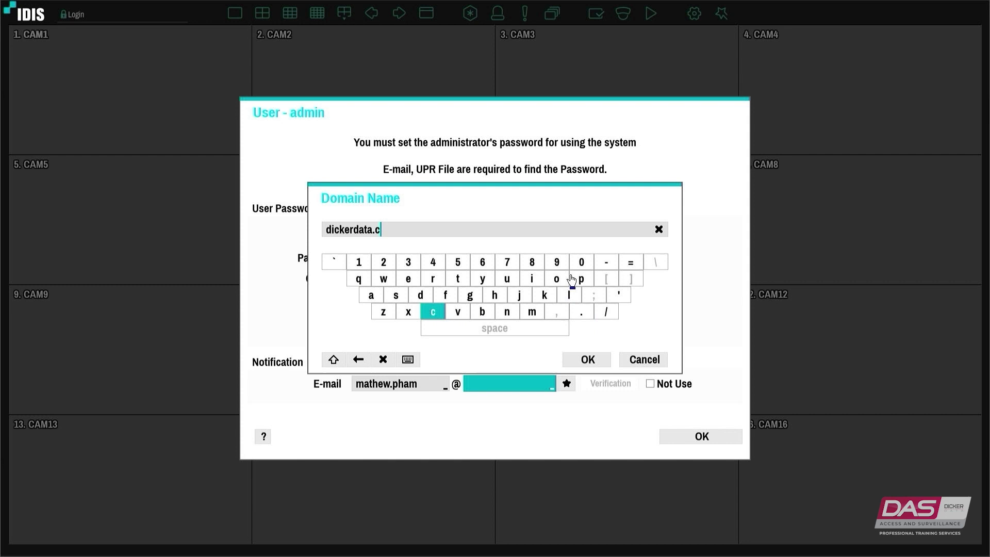
click(588, 359)
click(650, 384)
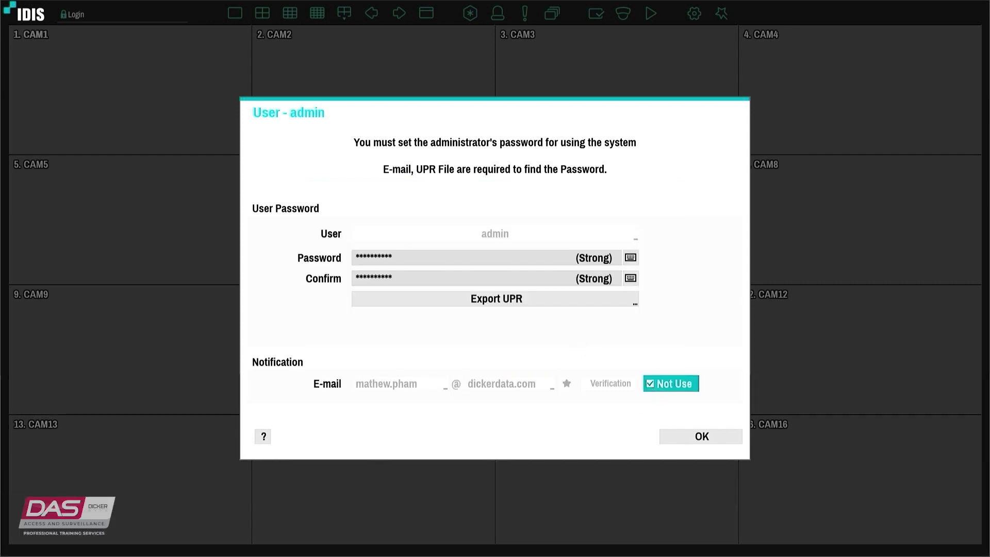
Start the password-reset UPR export and name the file adminmatnvr
click(498, 300)
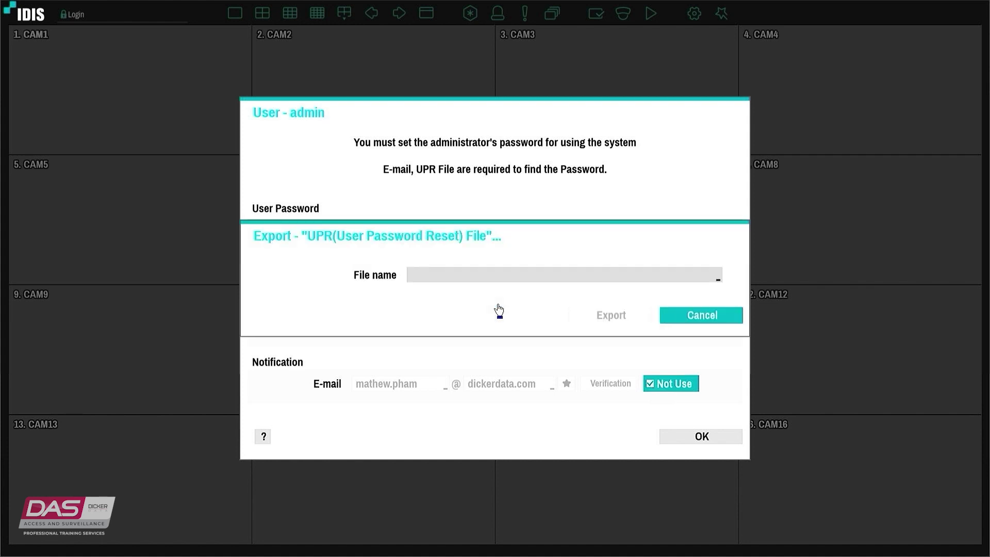
click(602, 281)
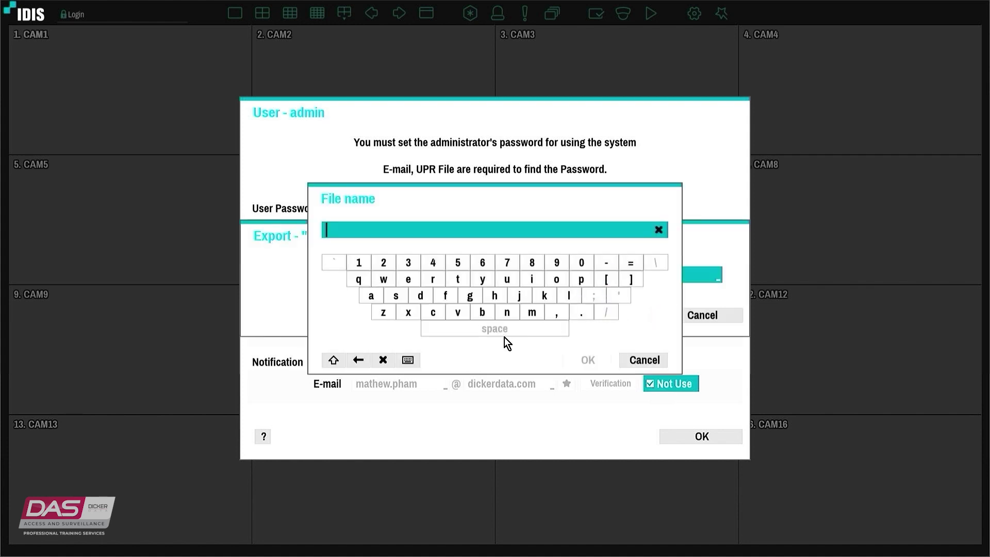
click(371, 295)
click(420, 295)
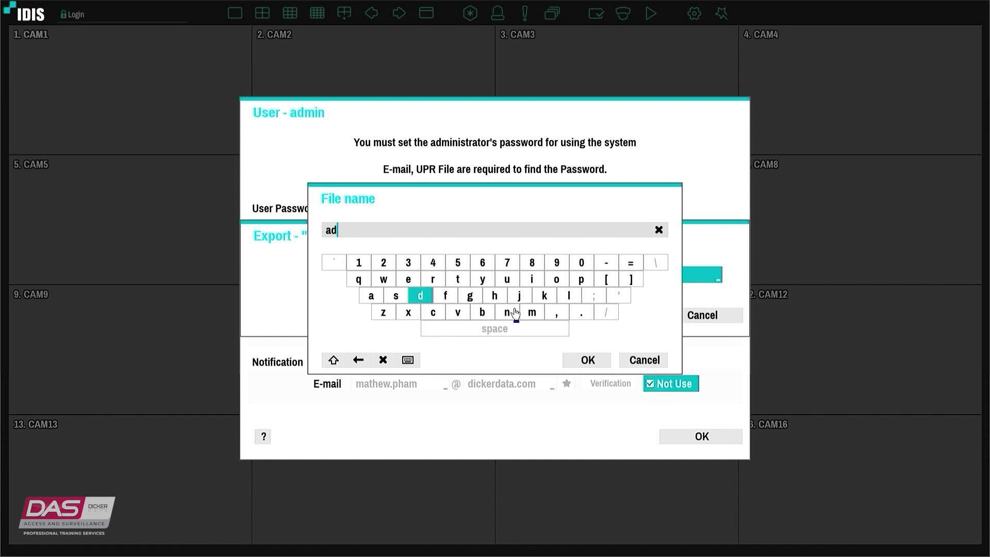
click(532, 312)
click(532, 279)
click(511, 313)
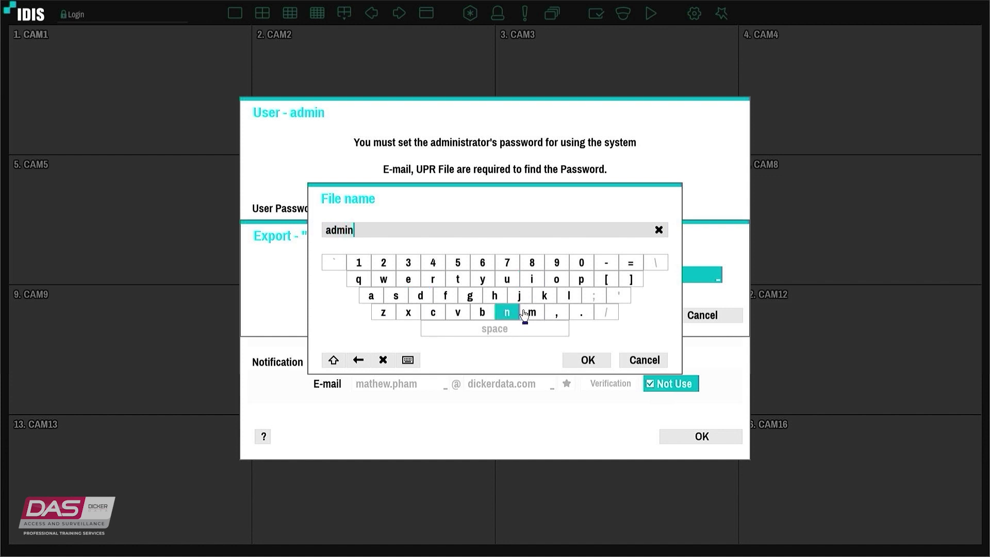
click(530, 313)
click(371, 296)
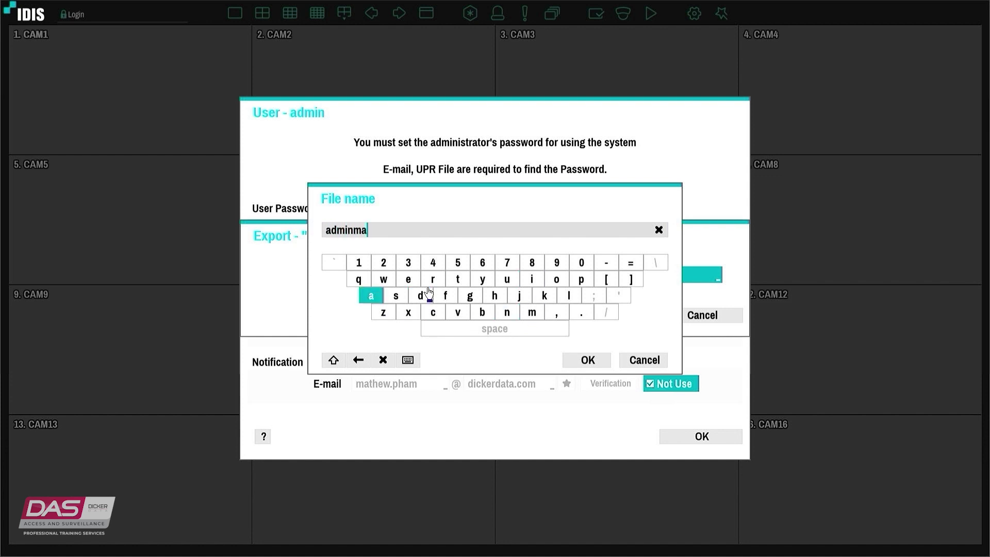
click(463, 283)
click(509, 317)
click(469, 316)
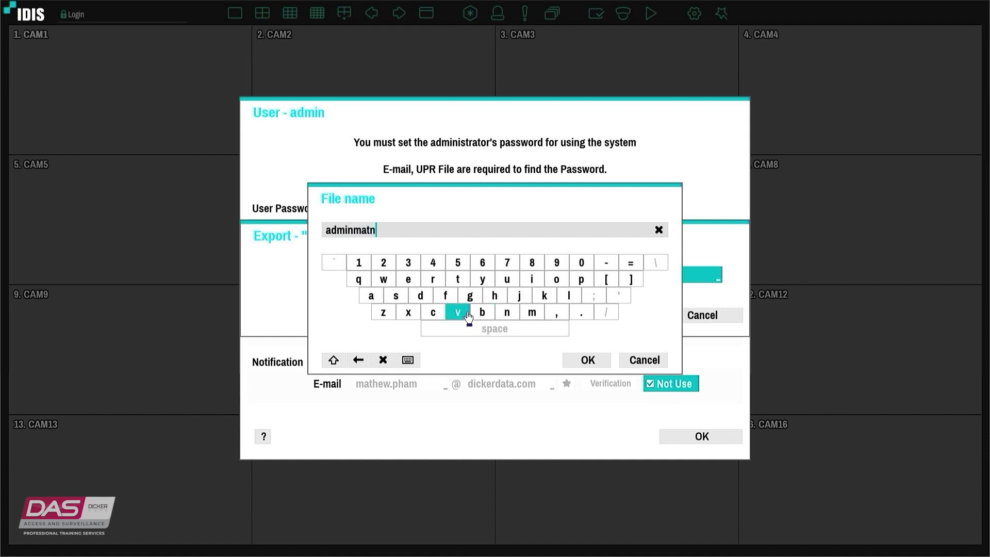
click(436, 281)
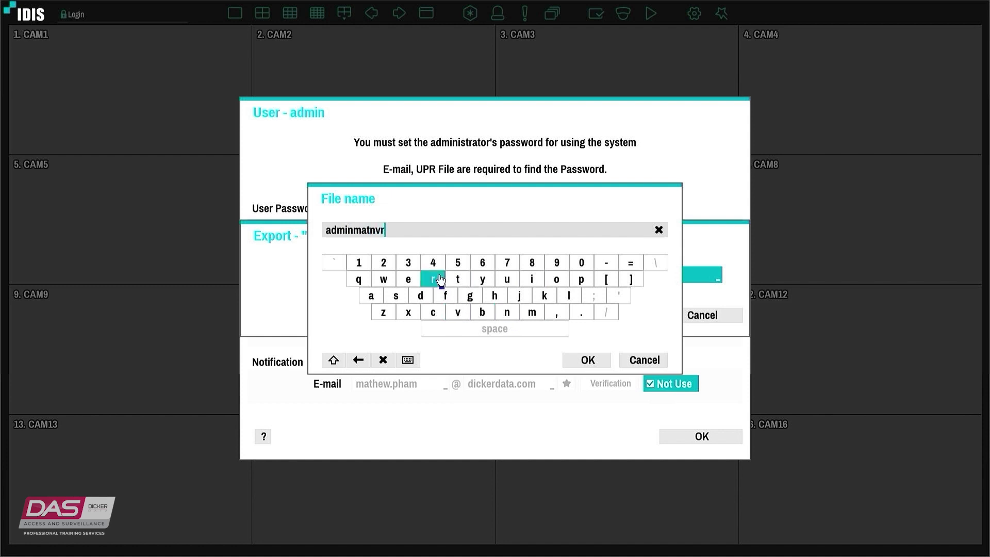
click(601, 365)
Export the UPR file to Partition 3 of the TOSHIBA USB drive and dismiss the completion message
click(593, 316)
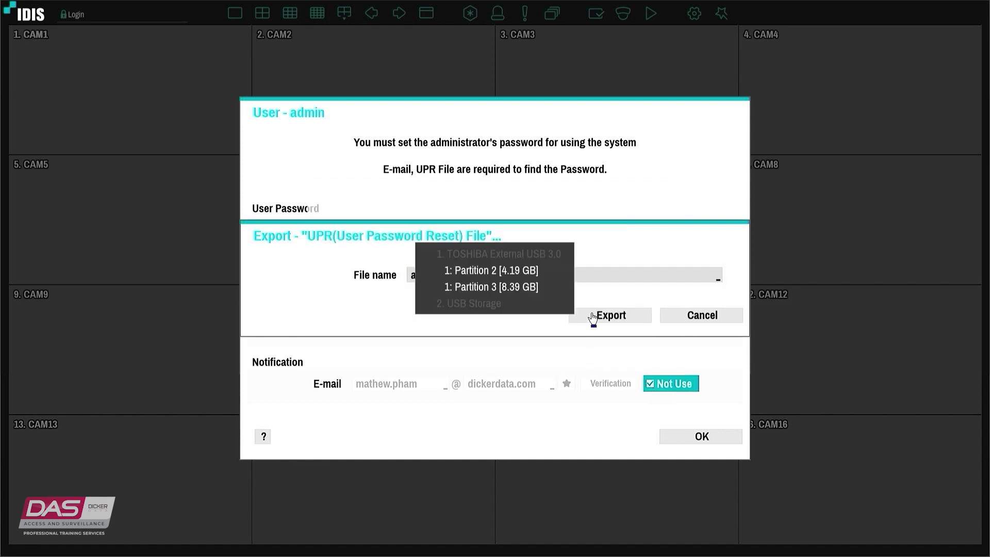
click(503, 286)
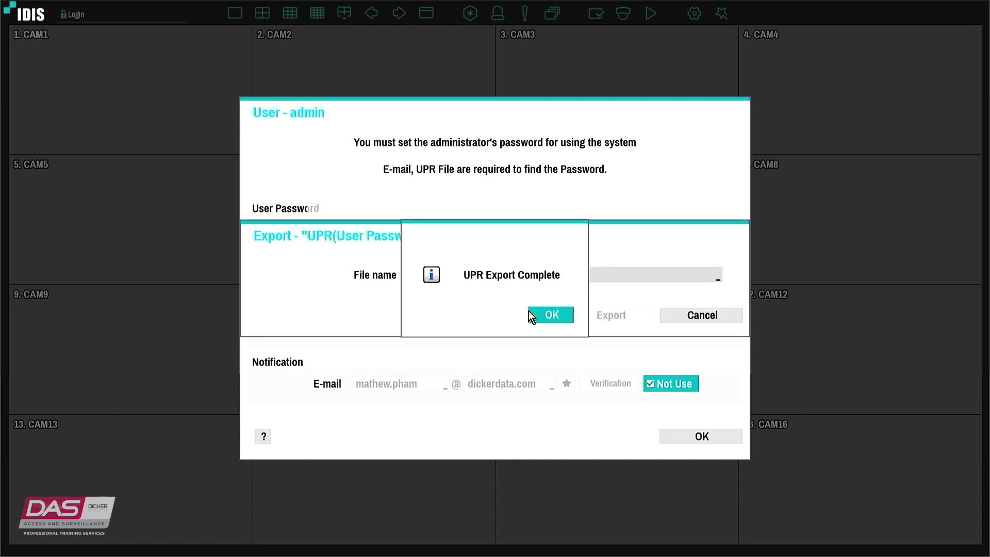
click(542, 313)
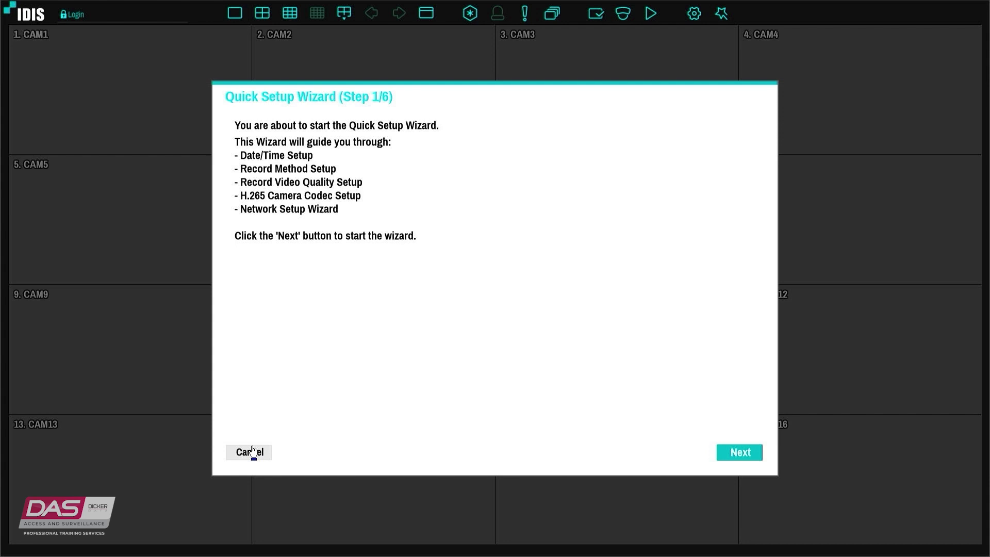
Cancel both the Quick Setup Wizard and the Network Setup Wizard
click(253, 452)
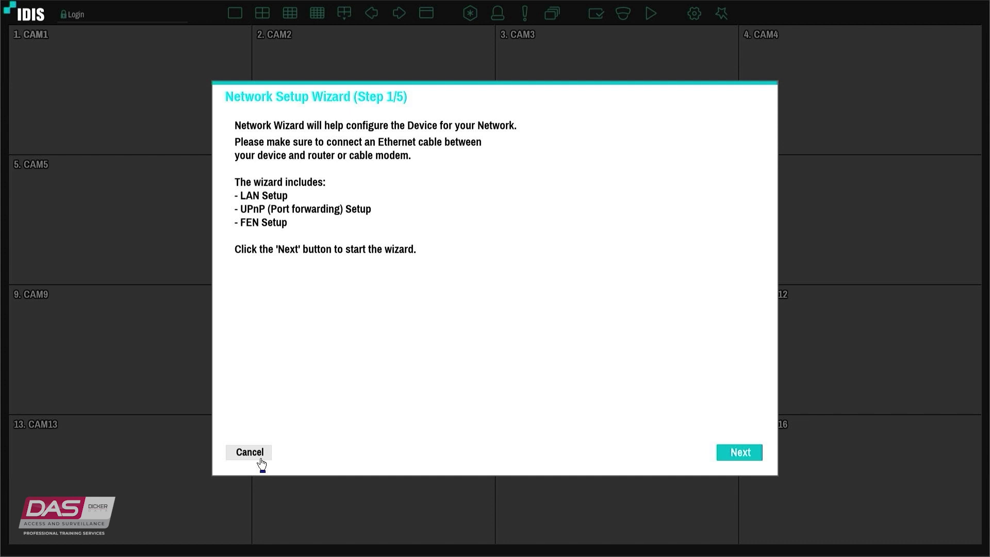
click(260, 459)
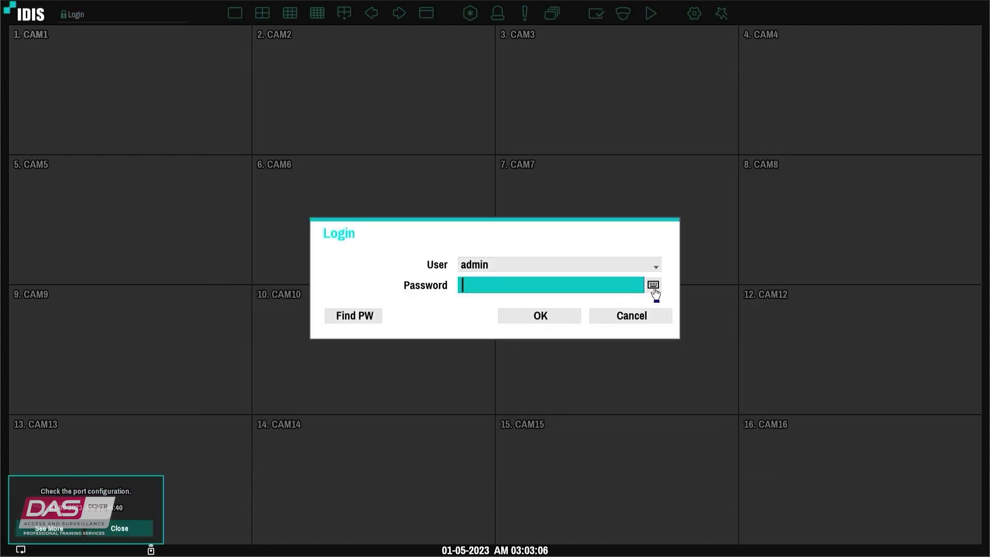
Enter the admin password on the on-screen keyboard and log in as admin
click(653, 284)
text(P)
click(334, 360)
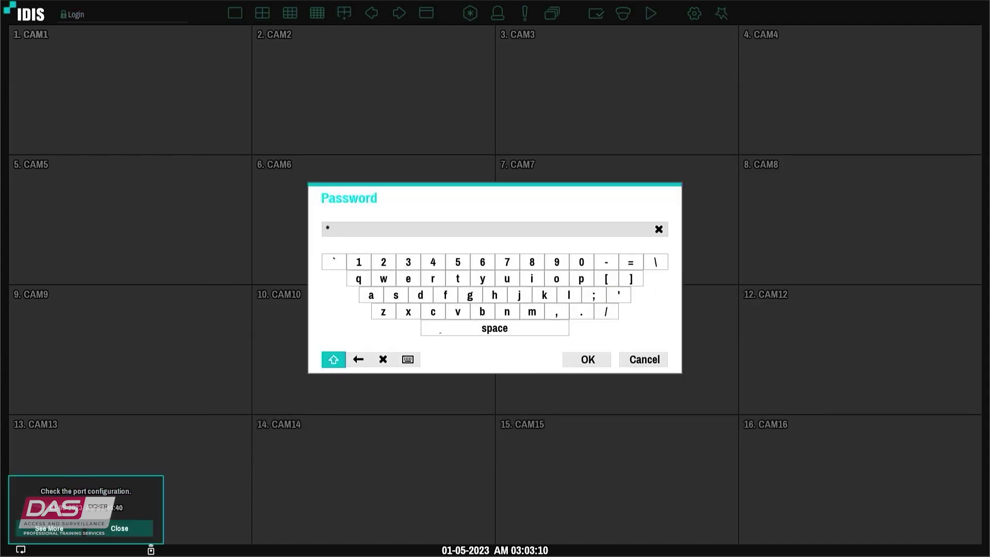
click(569, 294)
click(371, 295)
click(395, 295)
click(531, 312)
click(555, 279)
click(358, 262)
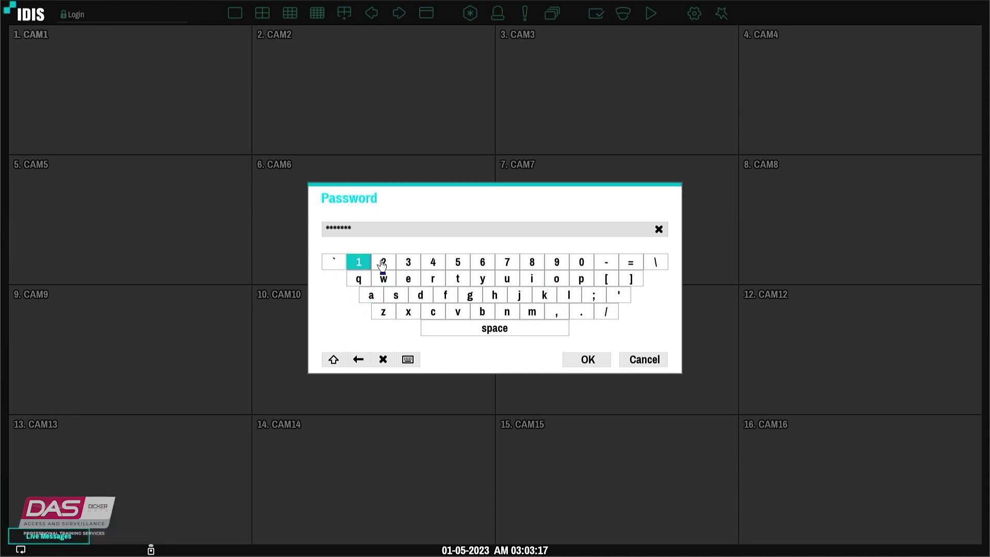
click(383, 262)
click(333, 359)
click(383, 262)
click(567, 360)
click(549, 316)
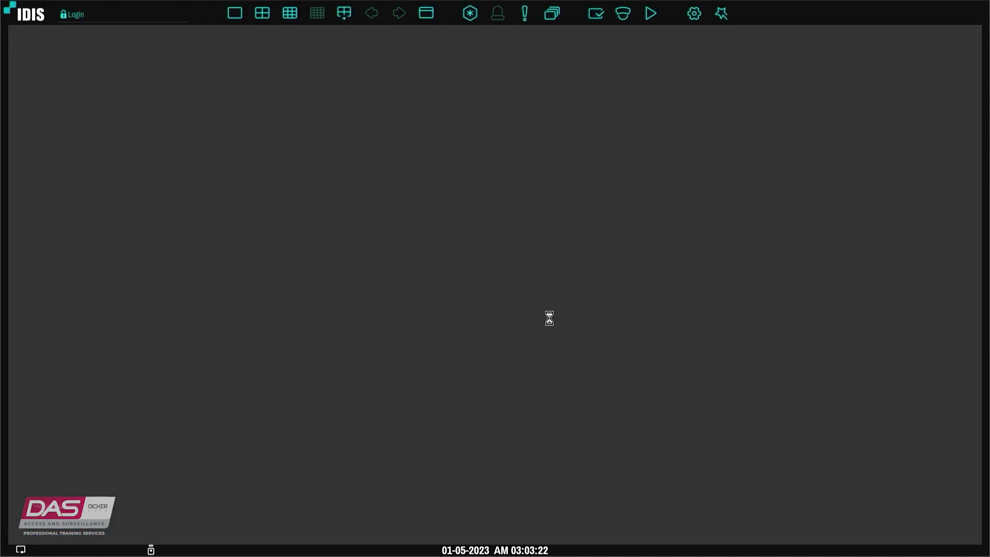